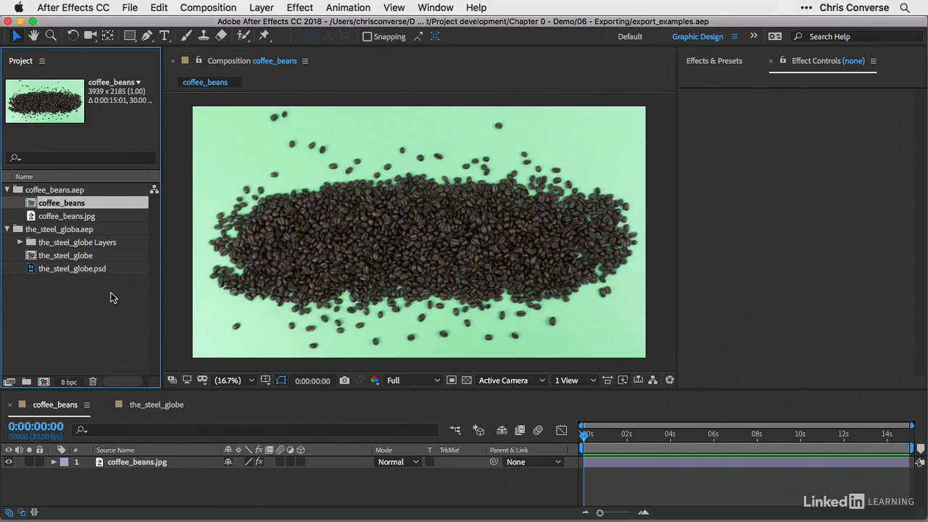
- Select the coffee_beans.jpg layer and enable its Keylight effect to remove the green background
left_click(180, 142)
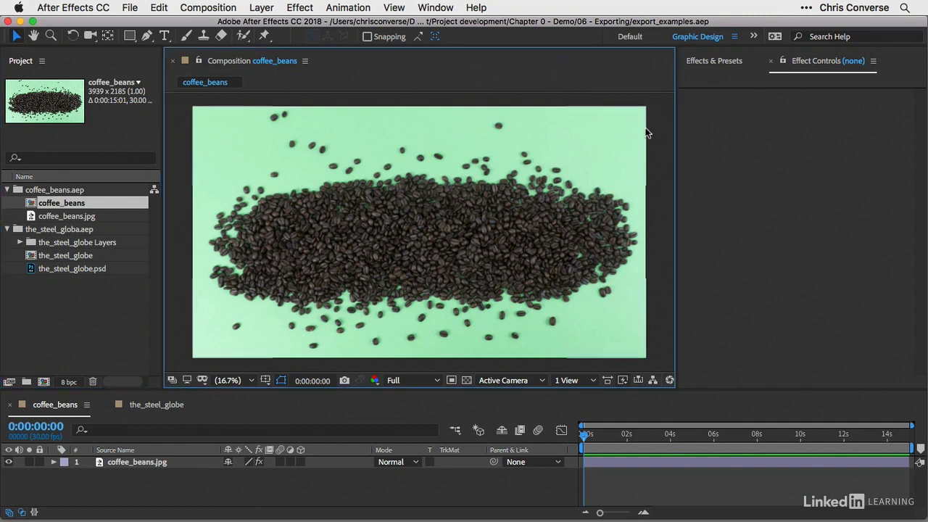
left_click(367, 208)
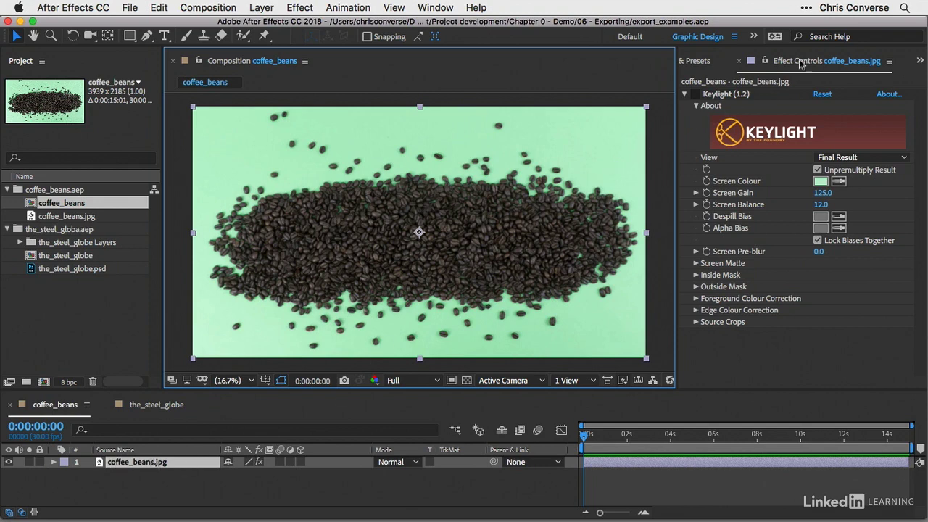
left_click(694, 95)
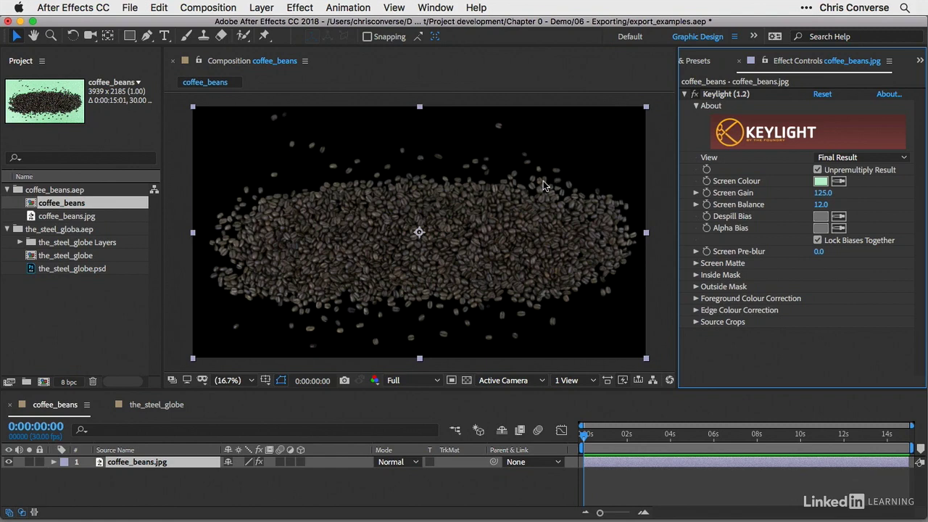
- Check the preview resolution and keep it at Full
left_click(435, 384)
left_click(410, 417)
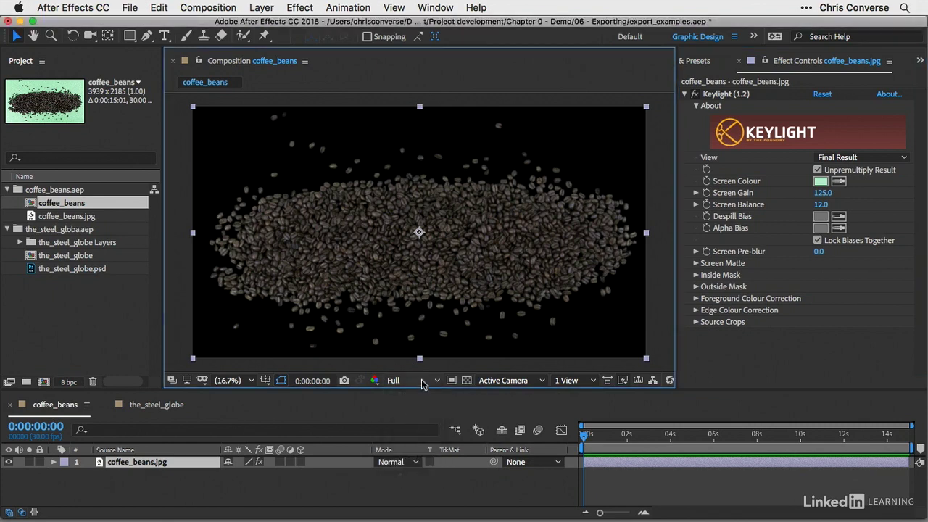
left_click(423, 384)
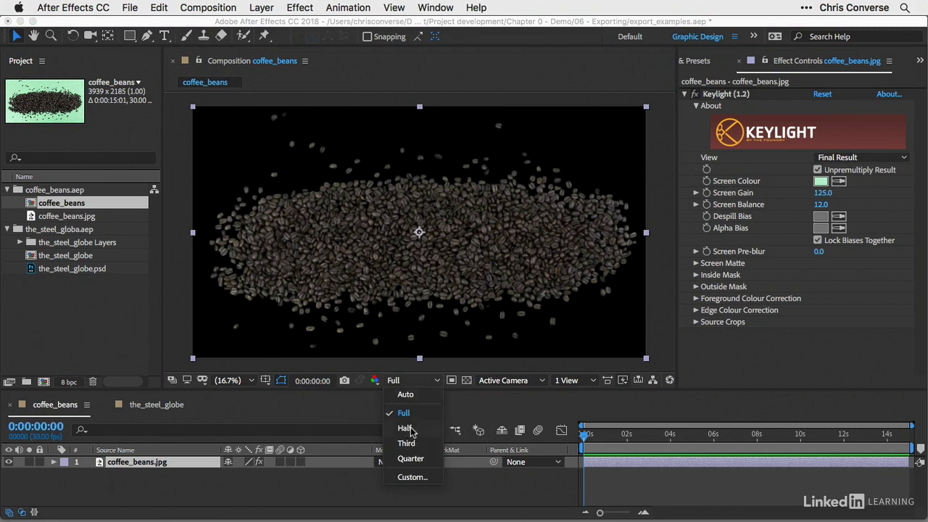
left_click(412, 413)
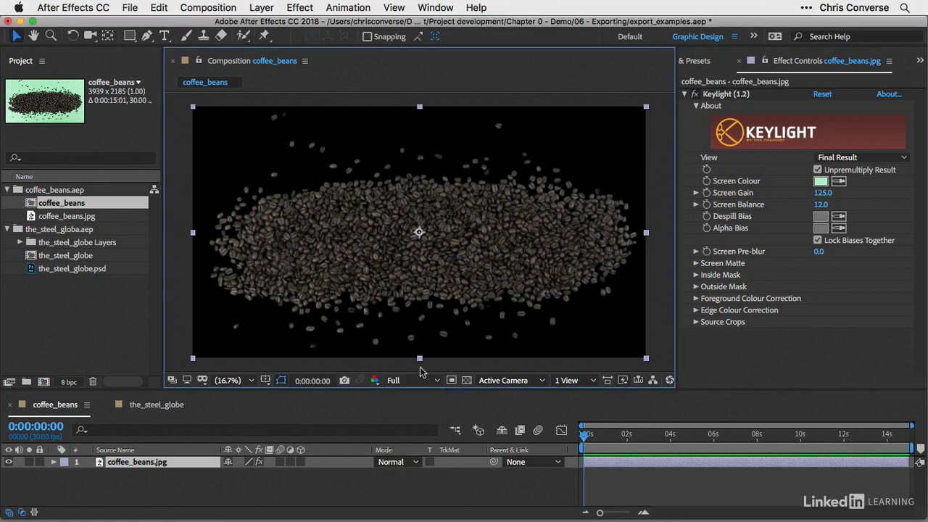
- Save the current frame as the layered Photoshop file coffee_beans.psd
left_click(214, 9)
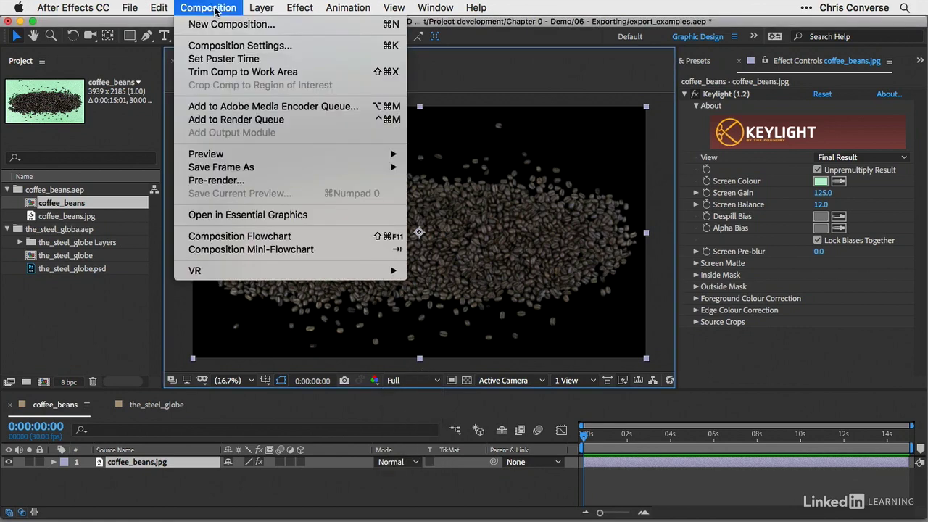
mouse_move(263, 168)
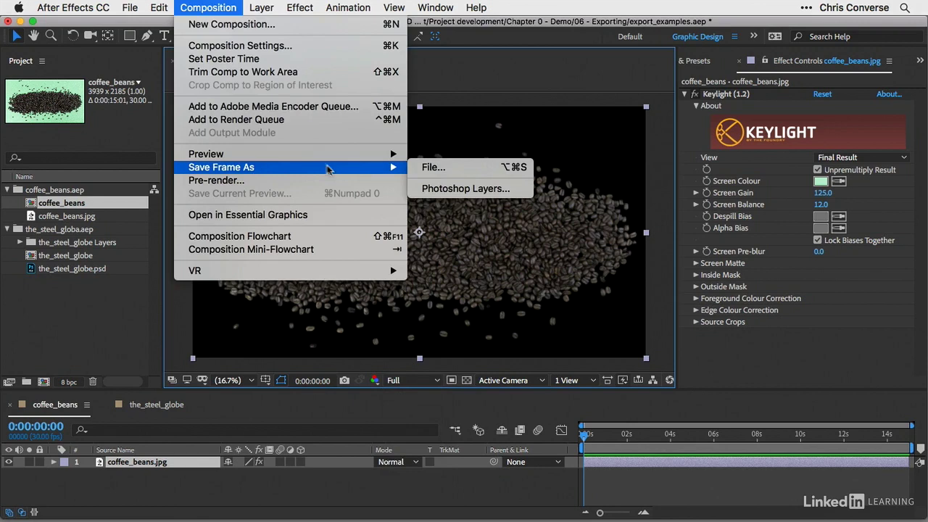
left_click(464, 190)
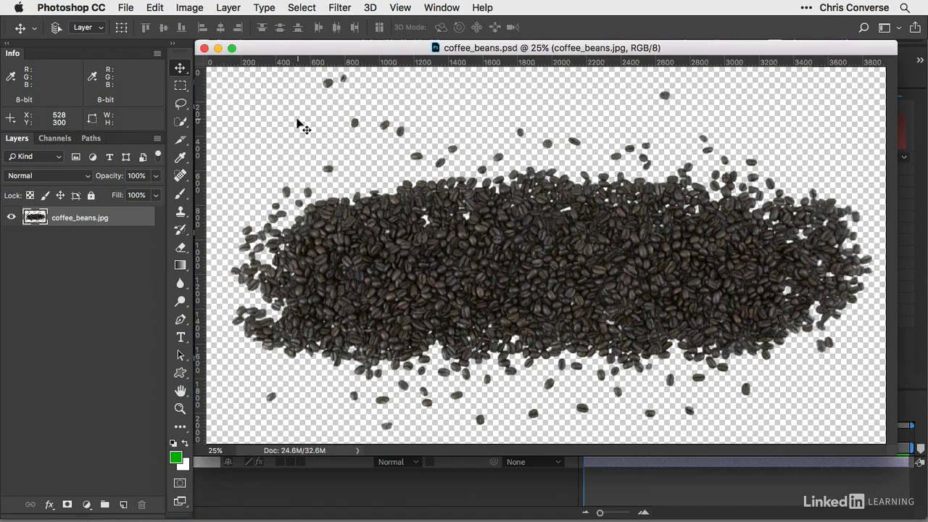
- Add a new Layer 1 filled with brown #875825 and move it below the coffee beans
key("ctrl+shift+n")
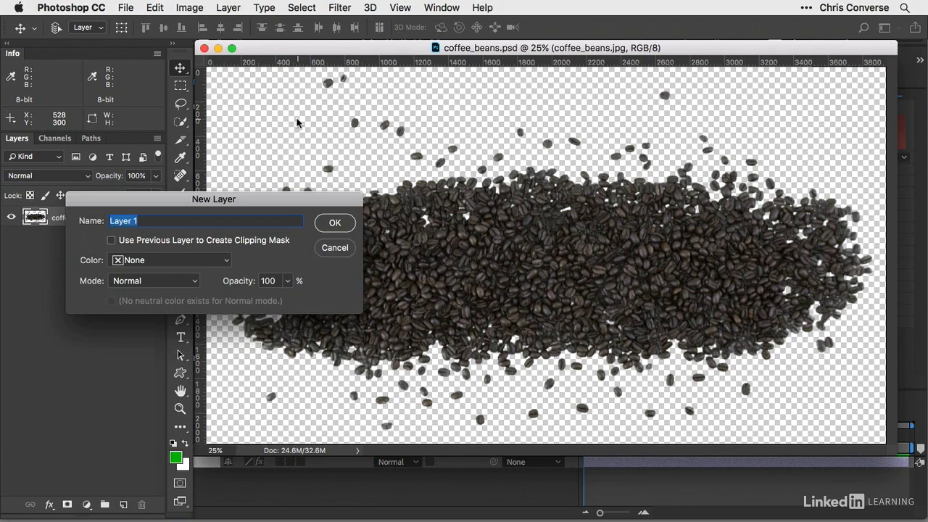
key("Return")
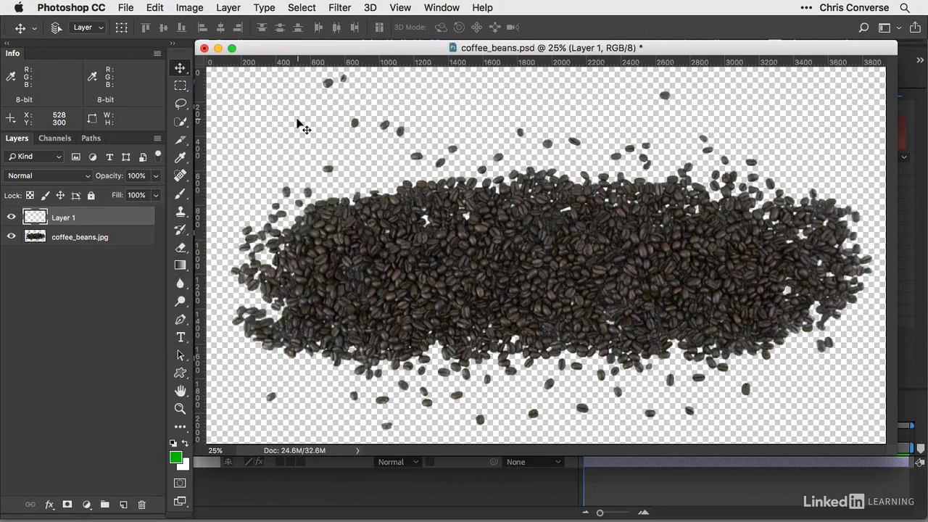
left_click(176, 457)
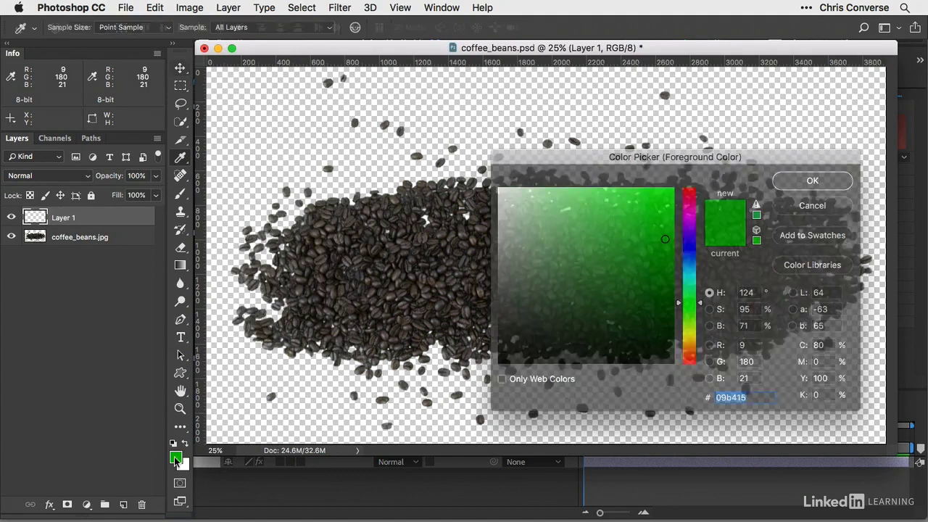
left_click_drag(665, 239, 627, 270)
left_click_drag(690, 302, 690, 352)
left_click(815, 182)
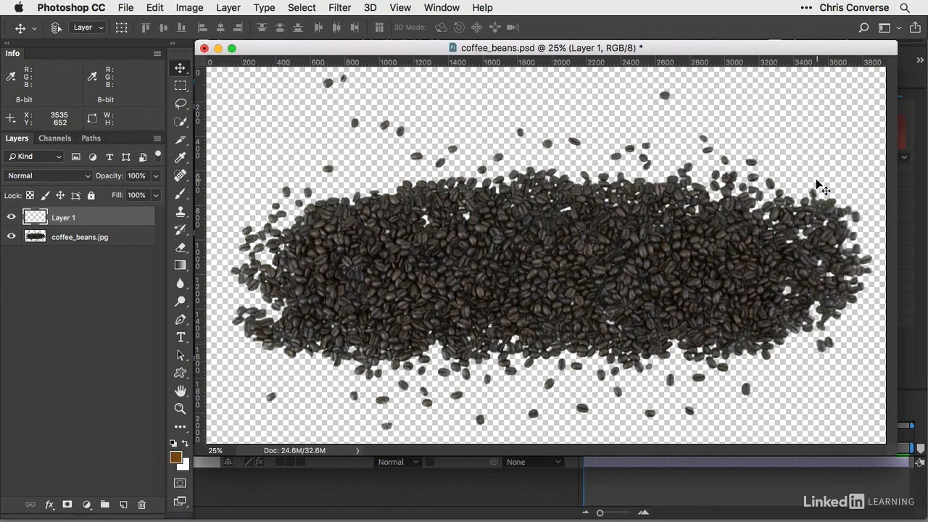
key("alt+BackSpace")
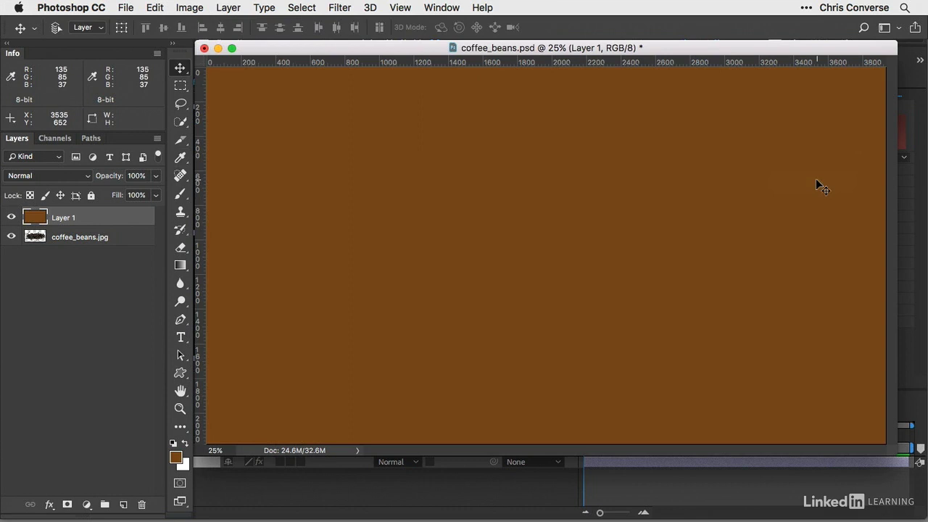
key("super+bracketleft")
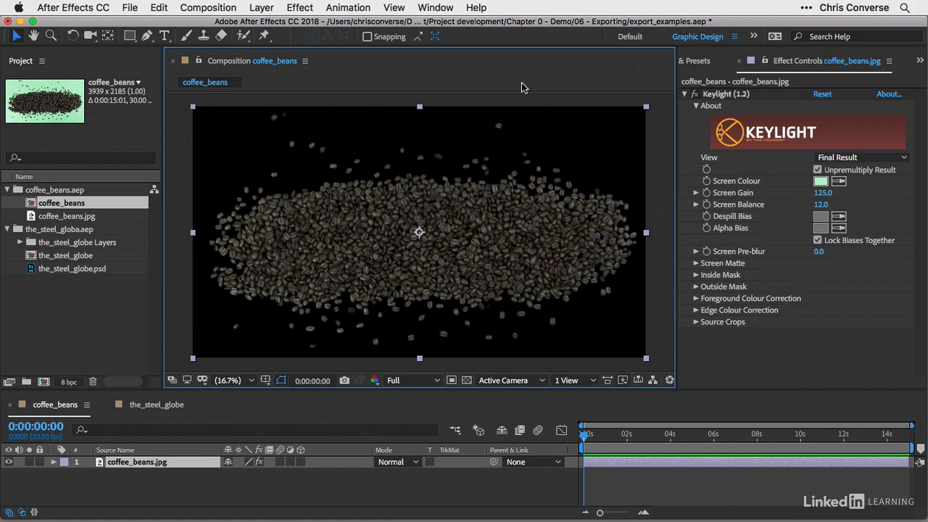
- Queue the coffee_beans frame via Save Frame As > File and enlarge the Render Queue panel
left_click(222, 8)
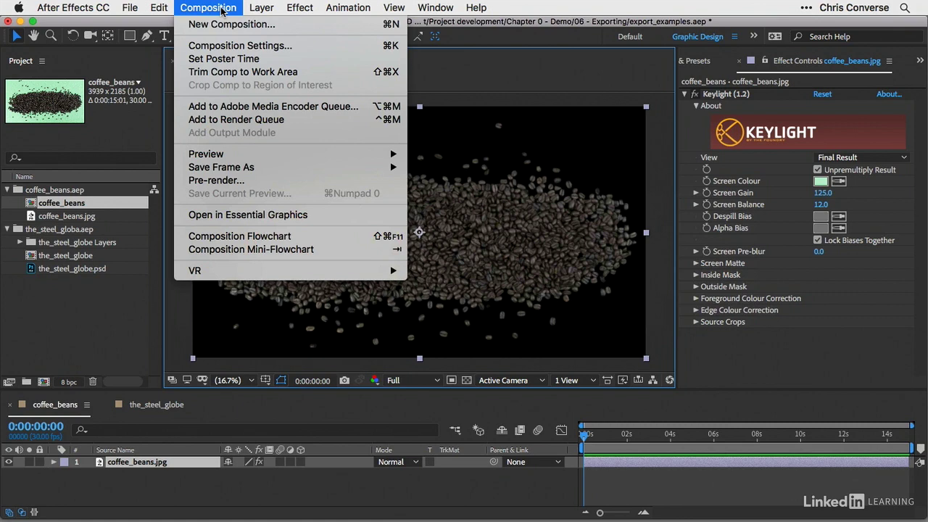
mouse_move(250, 167)
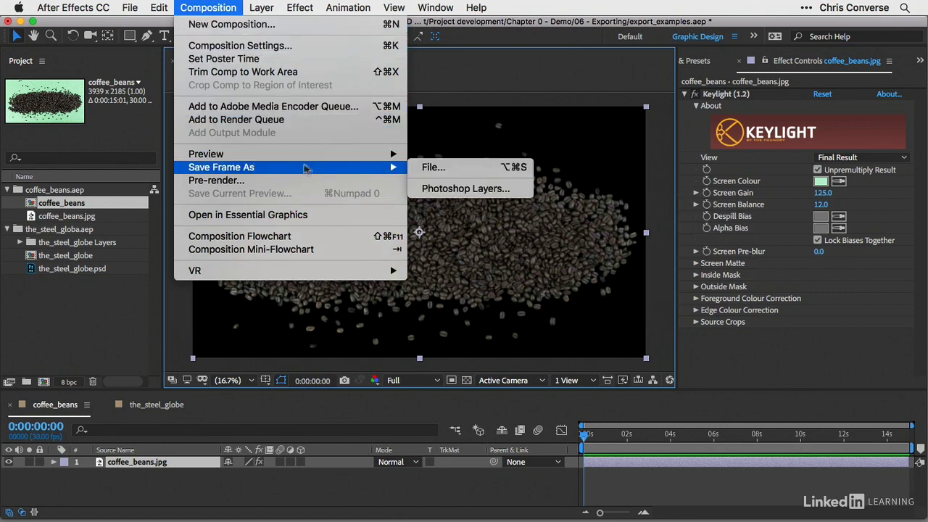
left_click(429, 167)
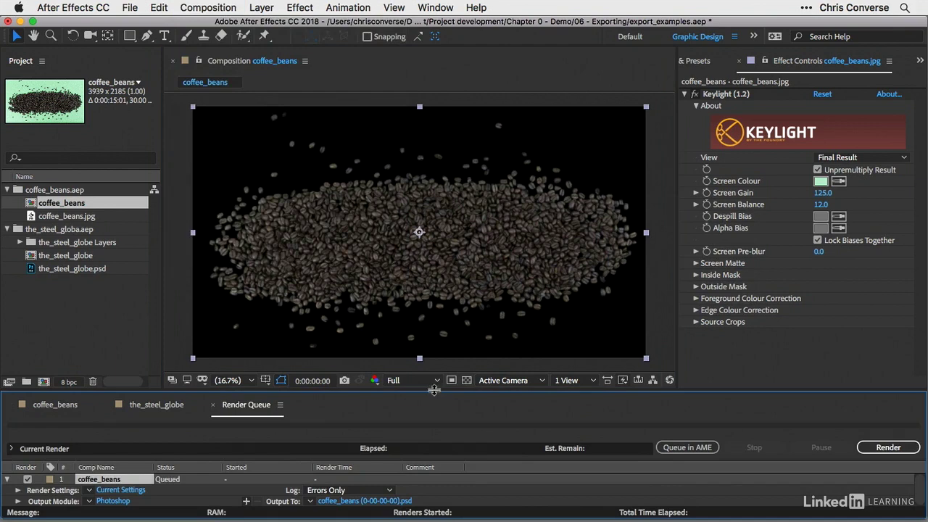
left_click_drag(433, 396, 435, 329)
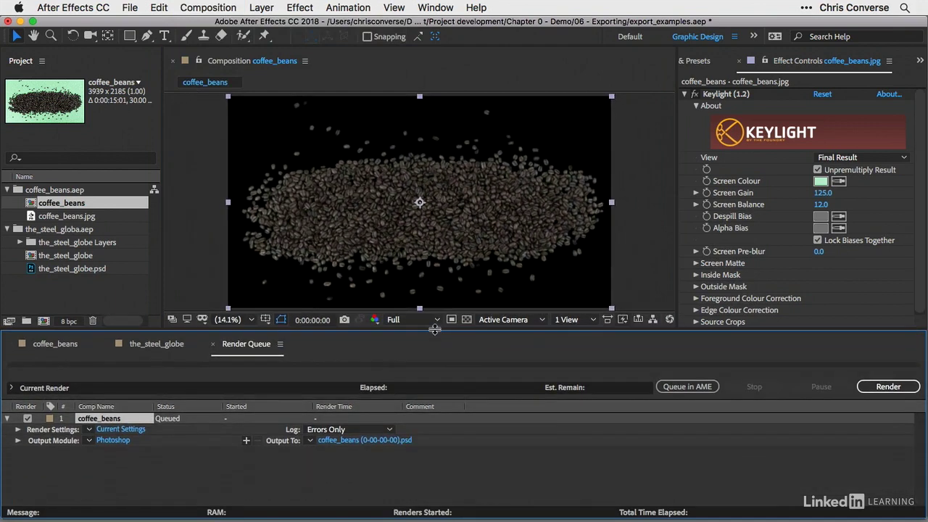
- Set the render item to Best Settings with a custom PNG Sequence output module
left_click(92, 429)
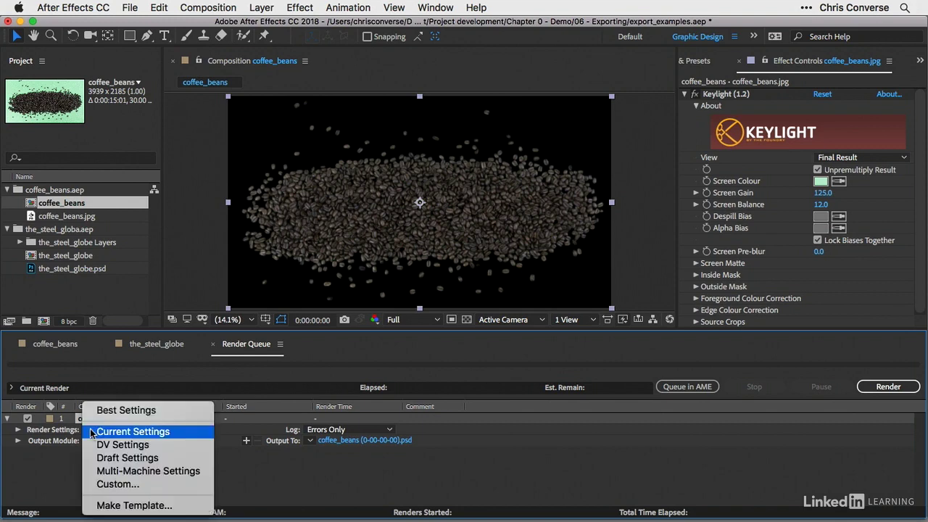
left_click(132, 411)
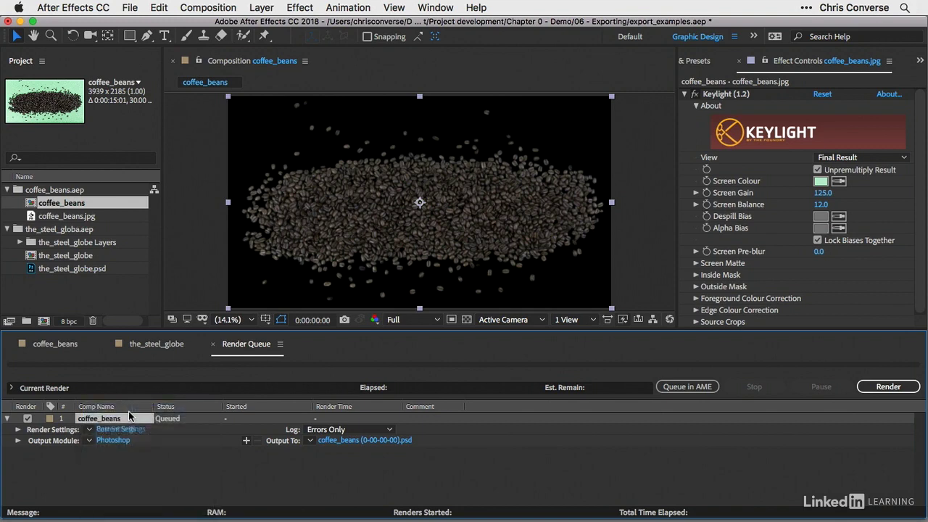
left_click(91, 441)
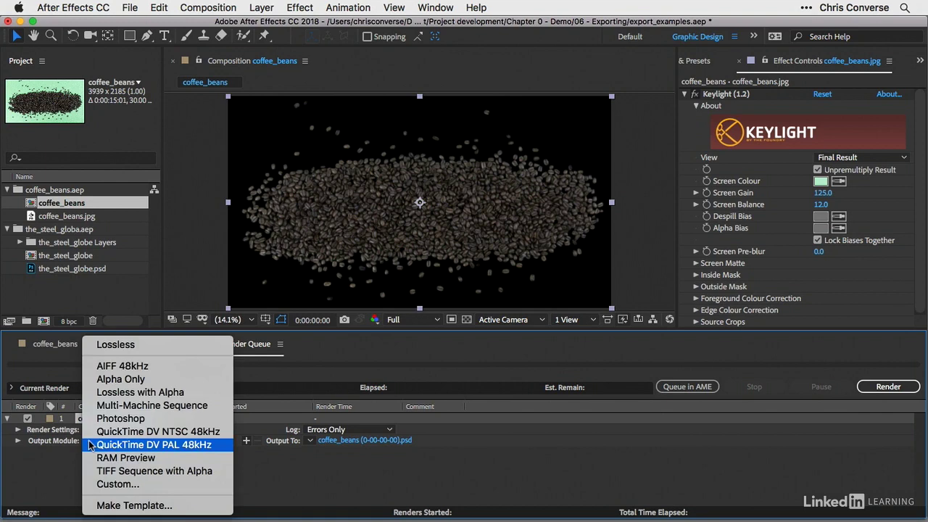
left_click(110, 485)
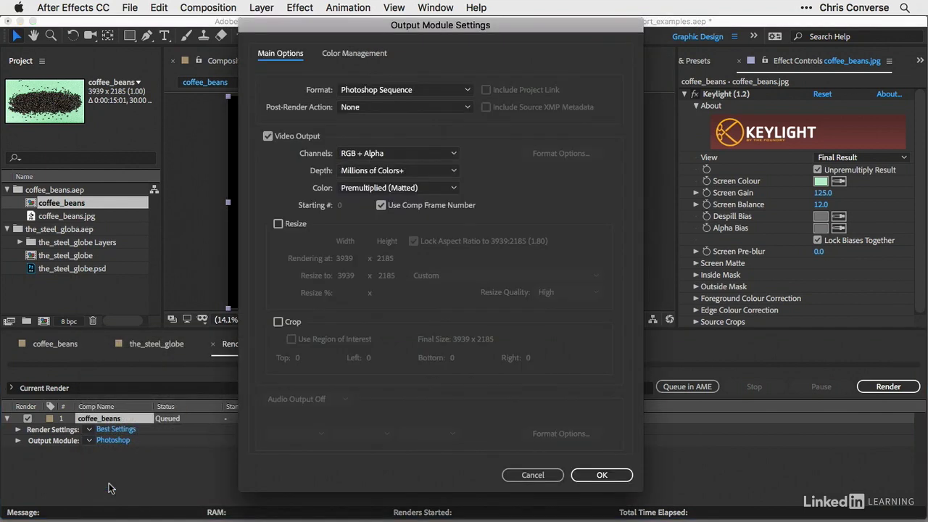
left_click(383, 90)
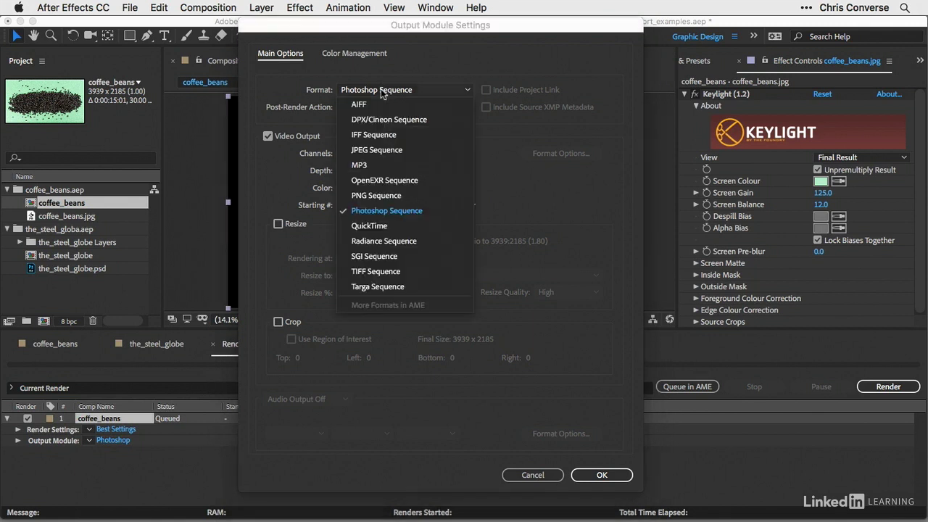
left_click(378, 197)
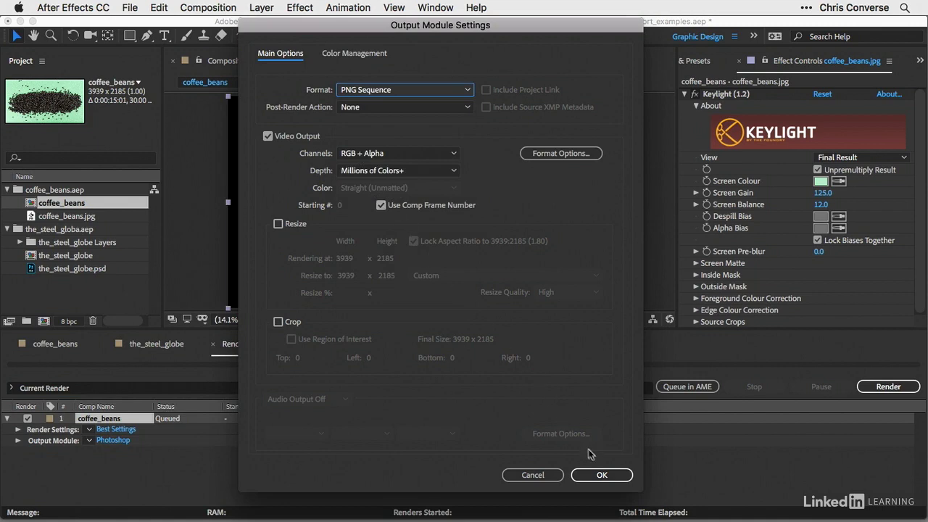
left_click(601, 475)
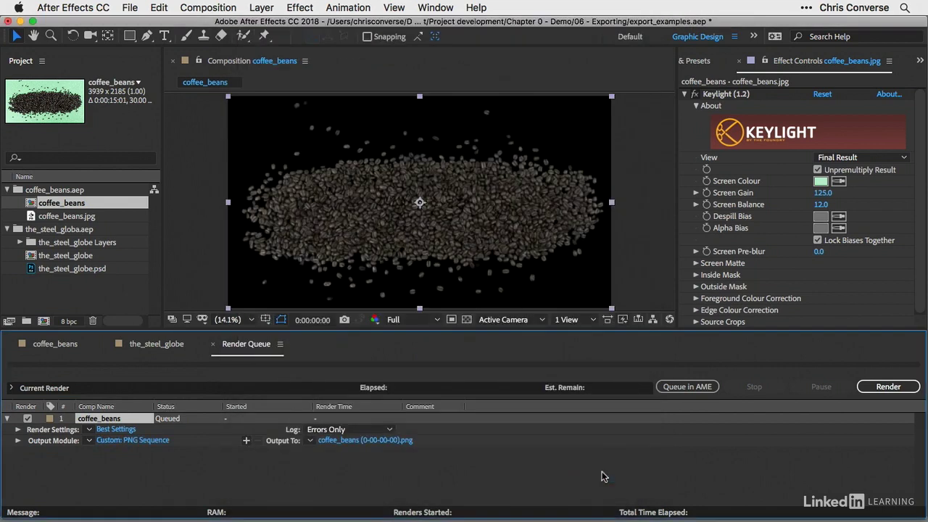
- Save the PNG output to the Desktop and render the coffee_beans frame
left_click(340, 442)
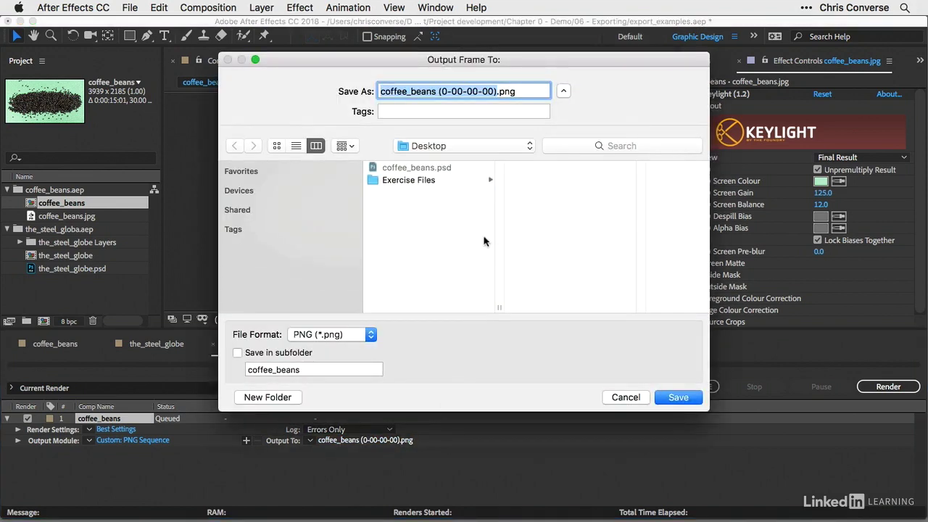
left_click(685, 397)
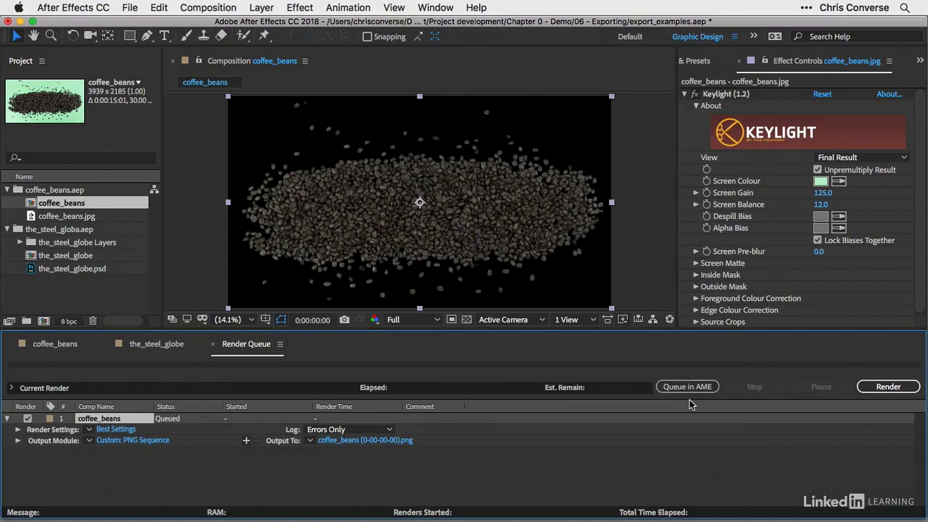
left_click(887, 386)
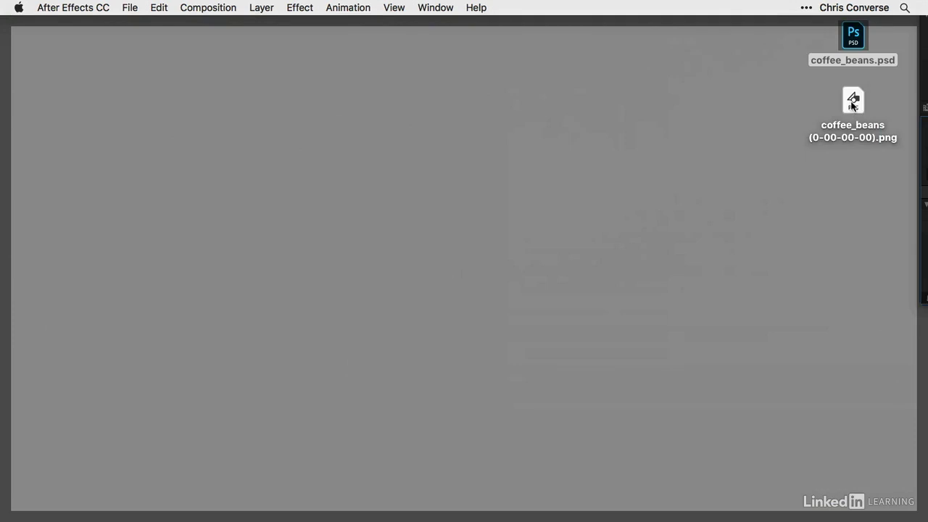
- Open coffee_beans (0-00-00-00).png from the Desktop in Photoshop and reposition its window
double_click(853, 102)
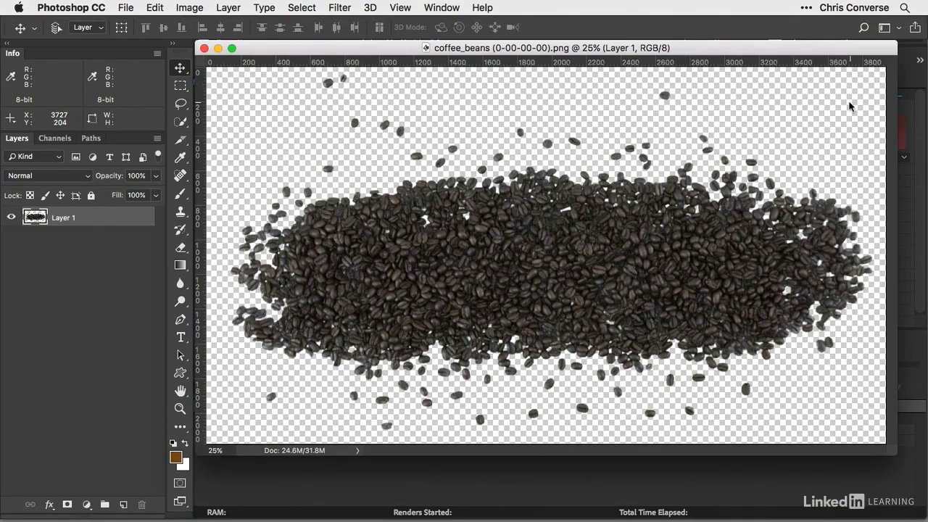
left_click_drag(391, 52, 402, 62)
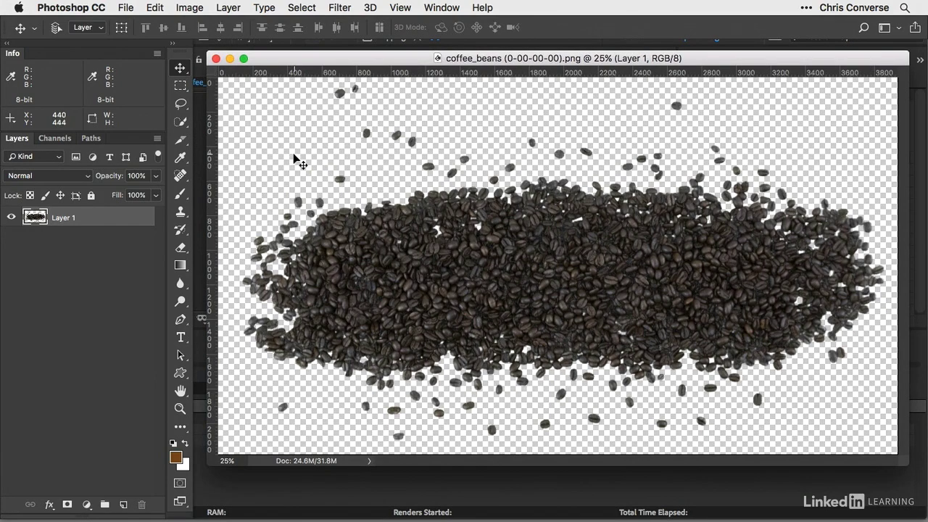
- Close the PNG in Photoshop and show the_steel_globe composition in After Effects' viewer
left_click(216, 59)
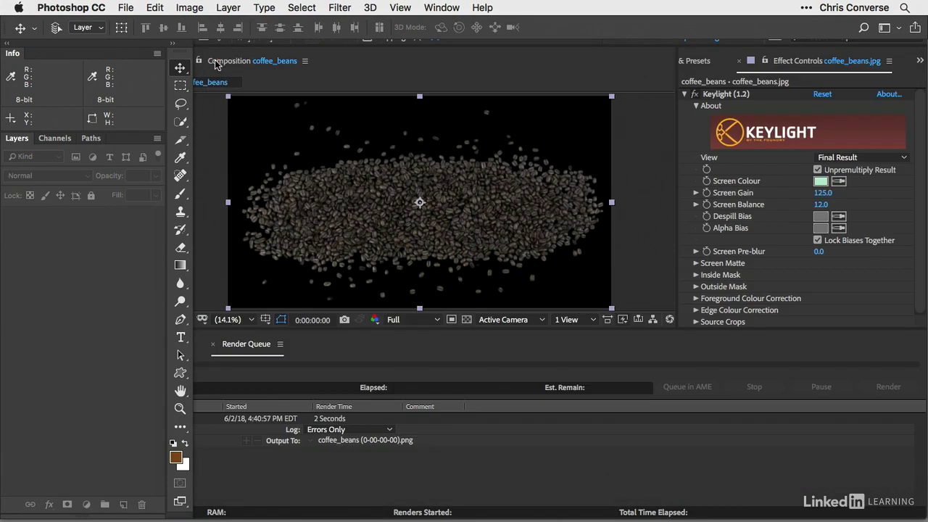
left_click(209, 151)
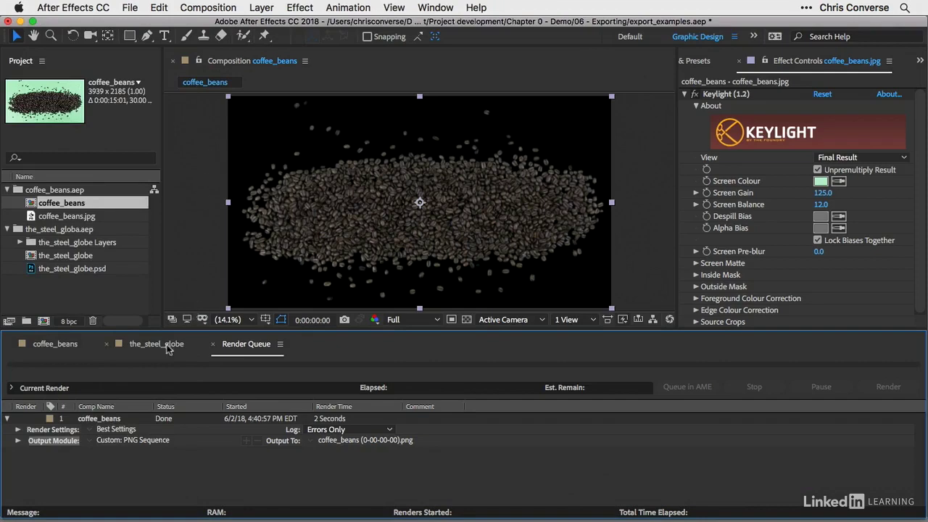
left_click(152, 345)
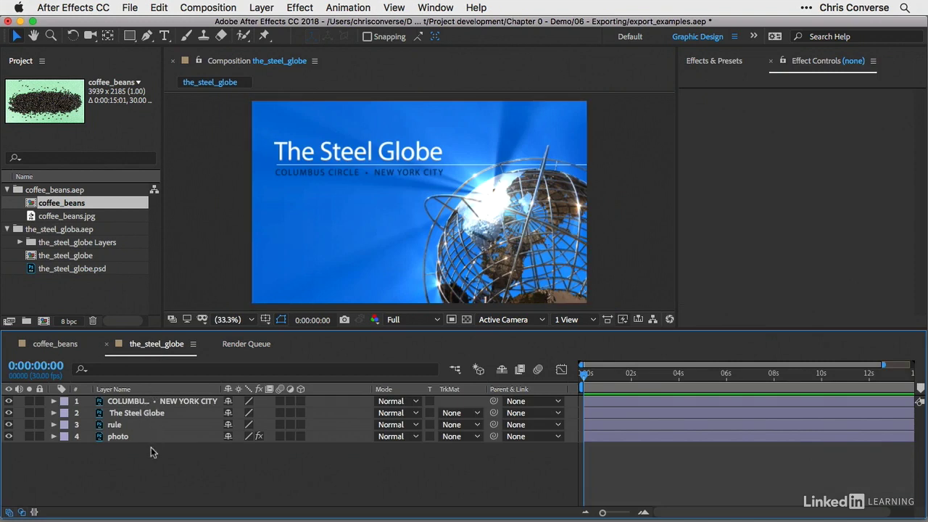
left_click(215, 235)
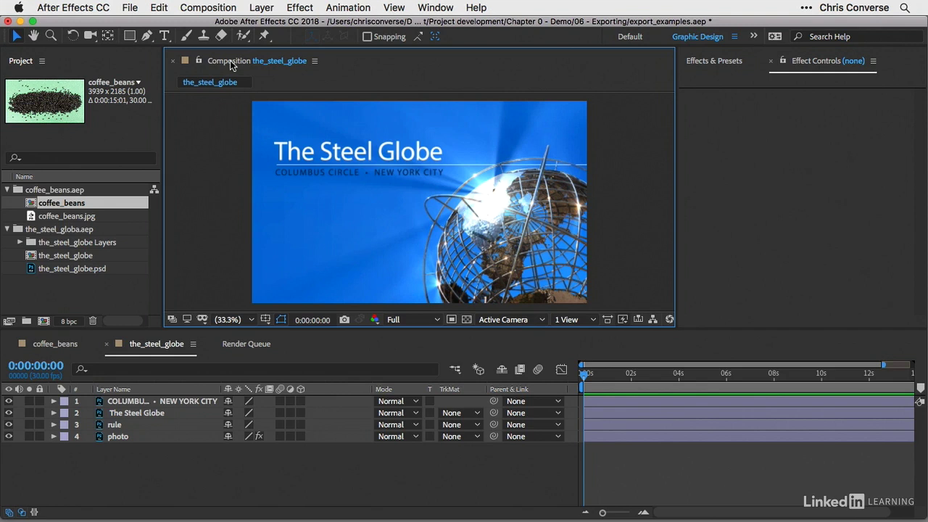
- Queue the_steel_globe's current frame as a file and delete the finished coffee_beans item
left_click(208, 8)
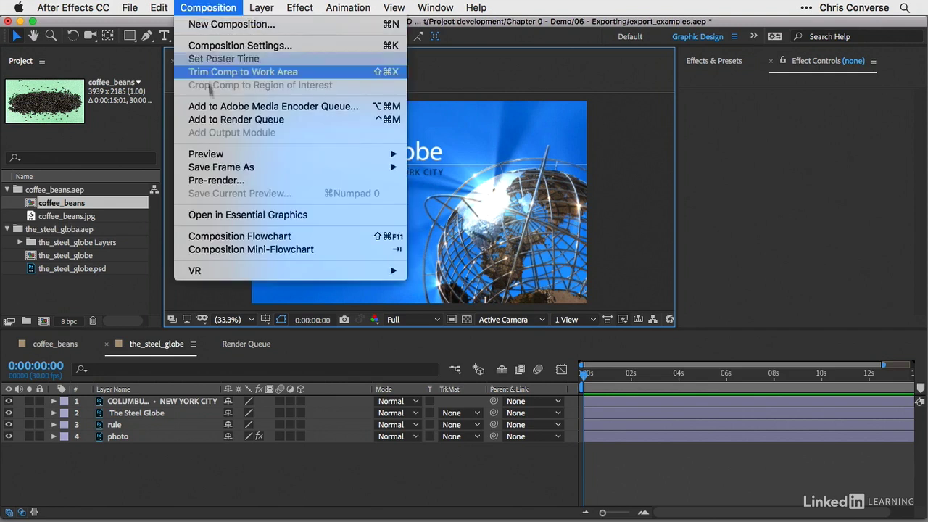
mouse_move(213, 168)
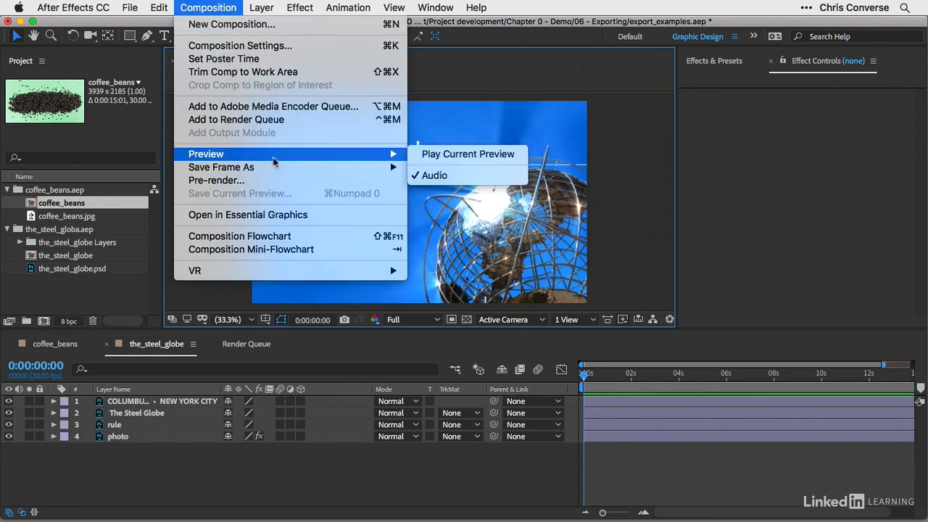
left_click(437, 167)
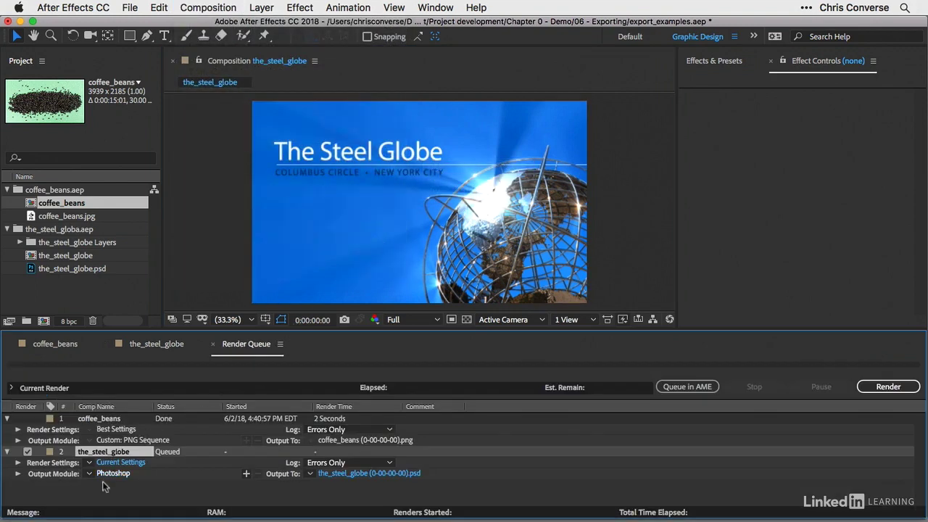
left_click(109, 419)
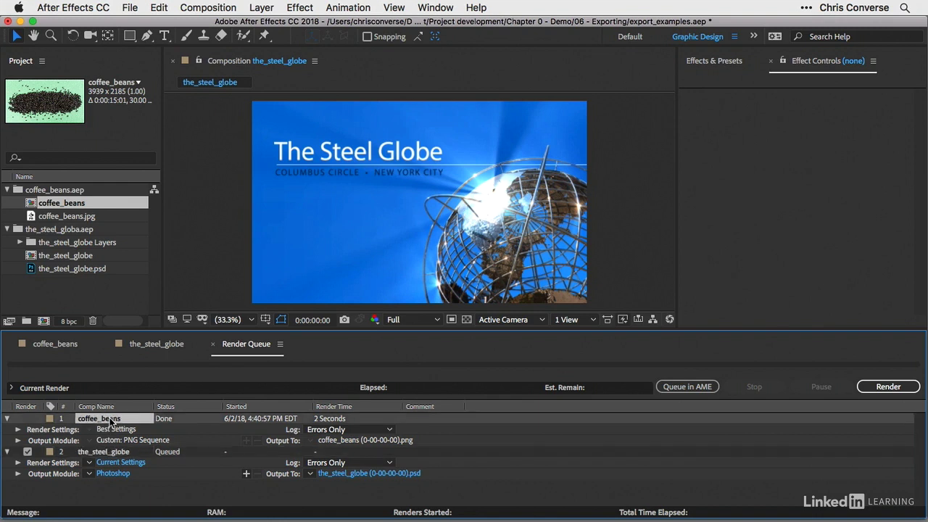
key("Delete")
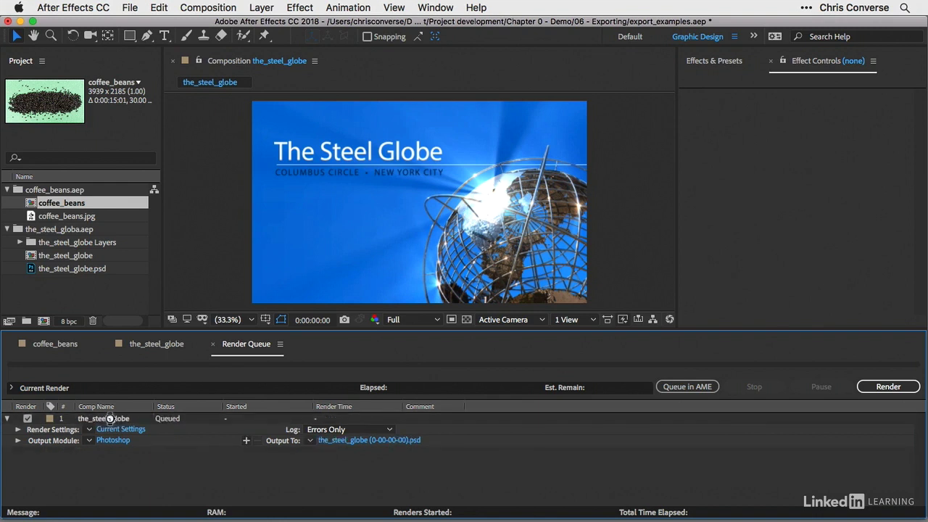
- Set the render item to Best Settings with a custom JPEG Sequence output module
left_click(90, 431)
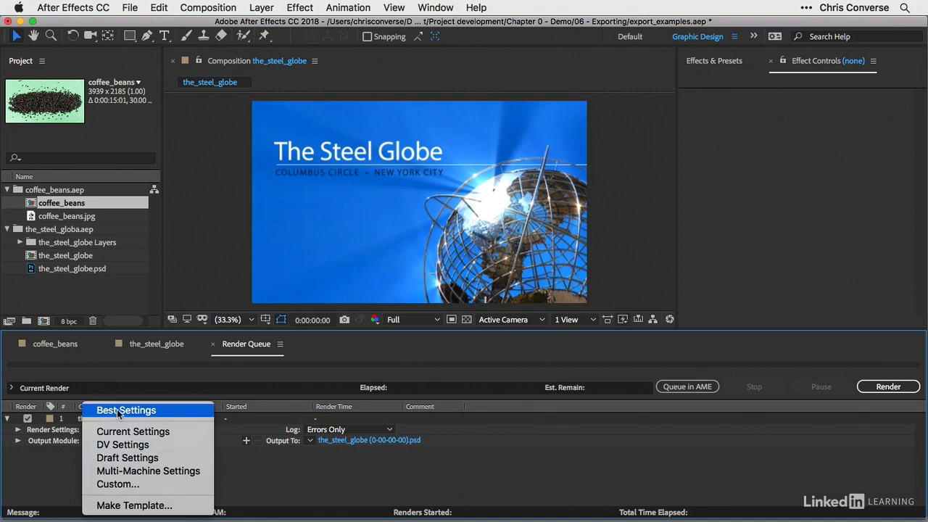
left_click(117, 410)
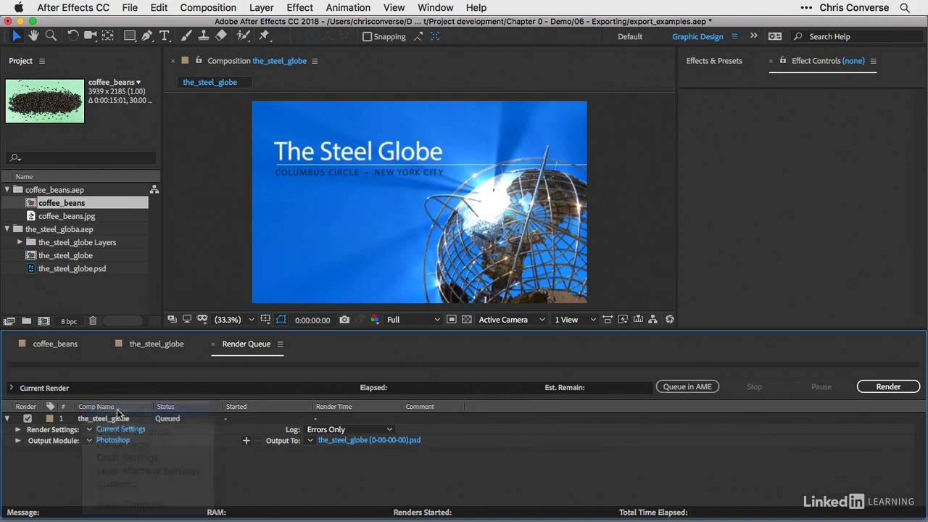
left_click(90, 441)
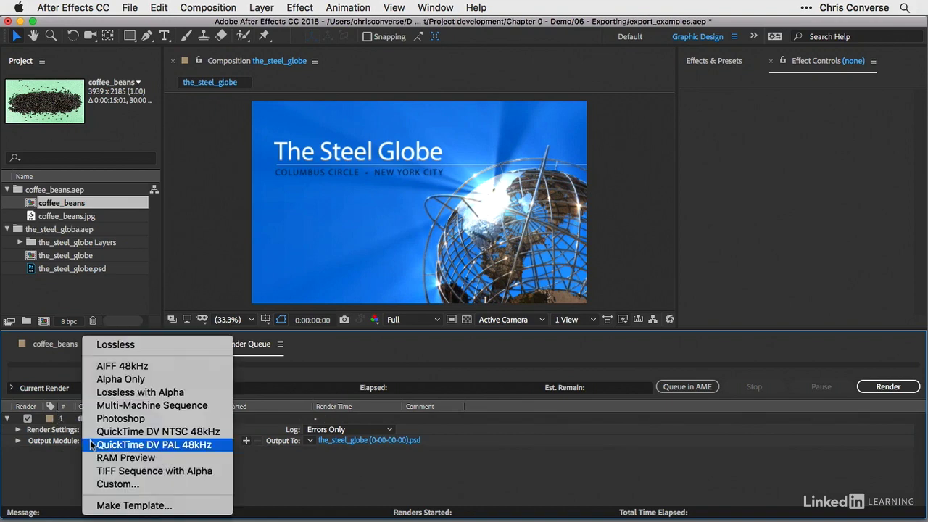
left_click(110, 484)
left_click(406, 91)
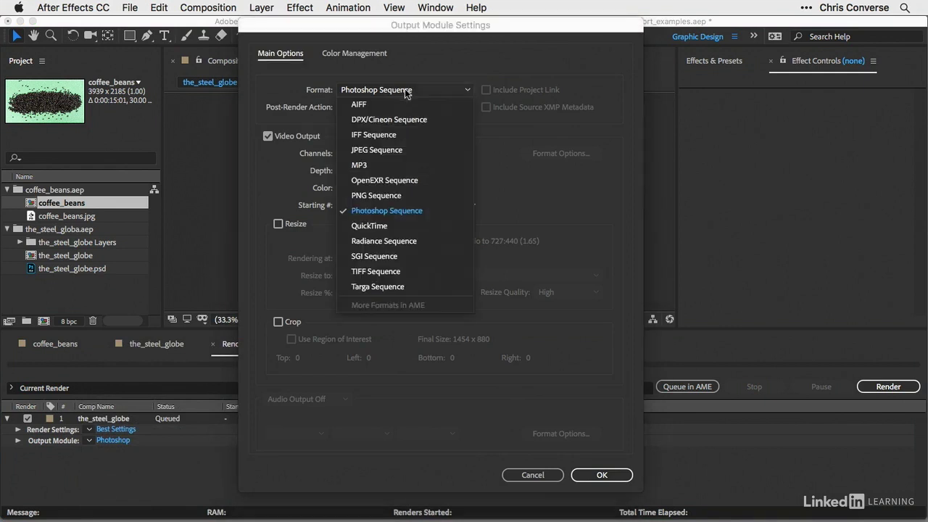
left_click(388, 150)
left_click(607, 475)
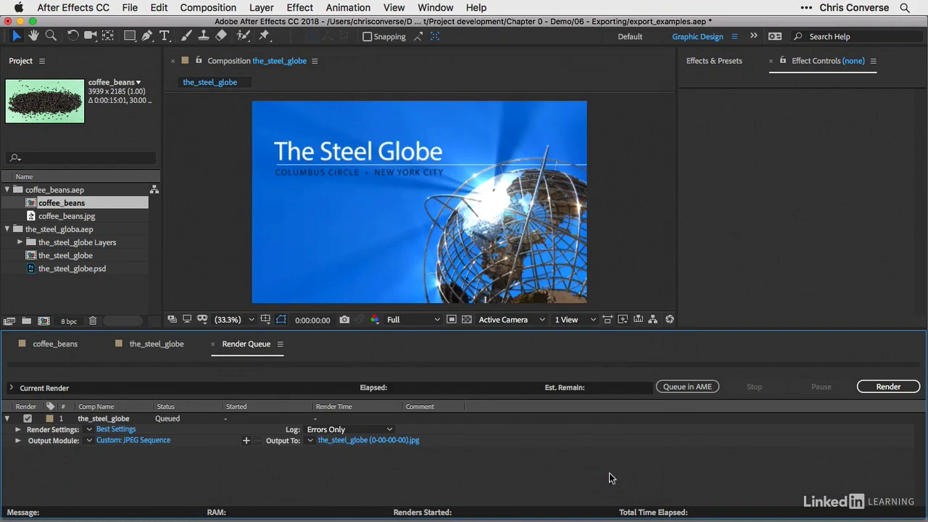
- Save the JPEG output to the Desktop and render the_steel_globe frame
left_click(339, 442)
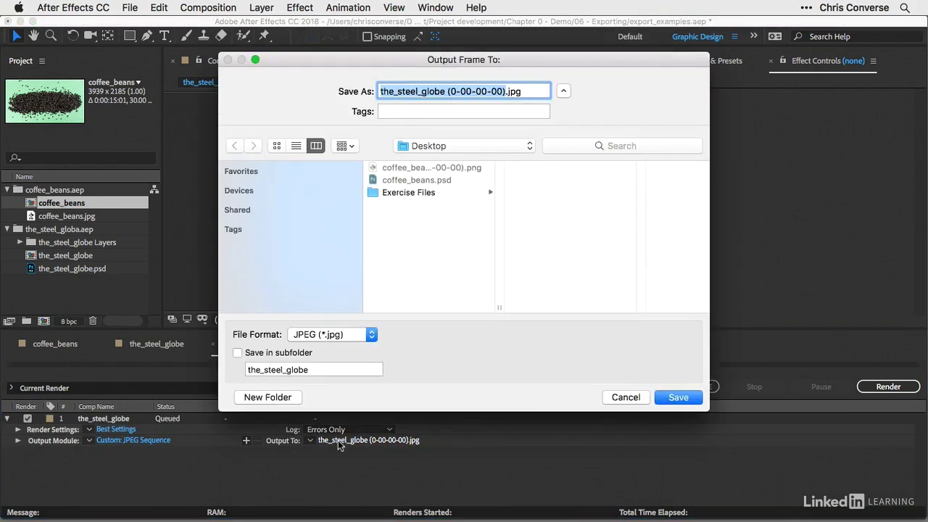
left_click(672, 398)
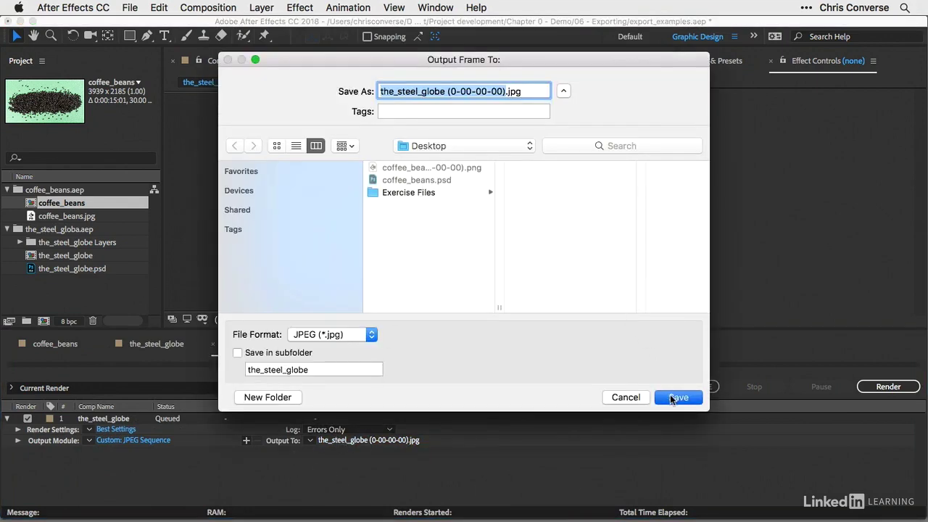
left_click(888, 387)
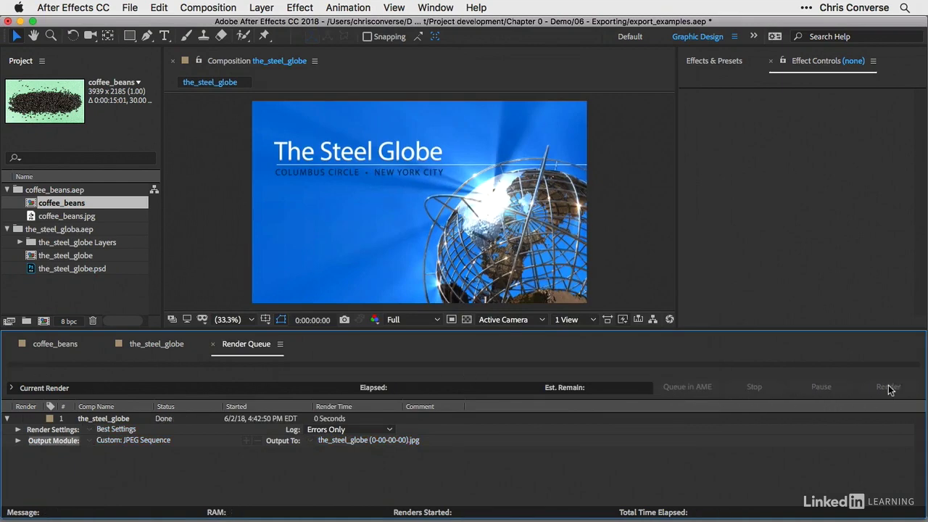
- Quick Look the_steel_globe (0-00-00-00).jpg on the Desktop, then close the preview
key("F11")
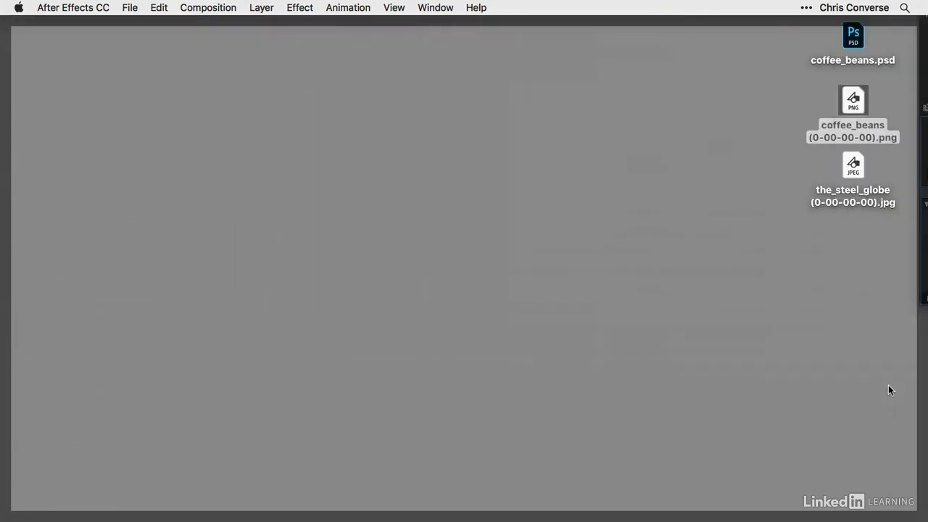
left_click(866, 319)
left_click(849, 178)
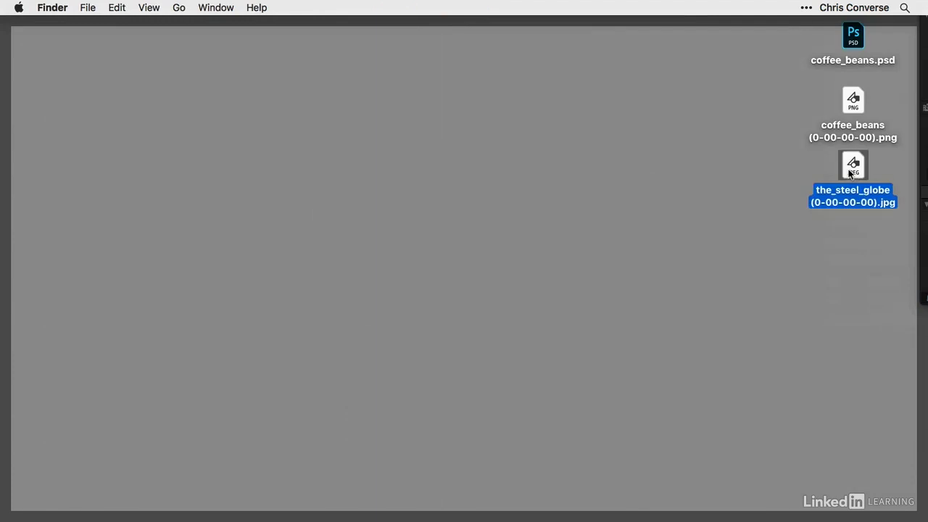
key("space")
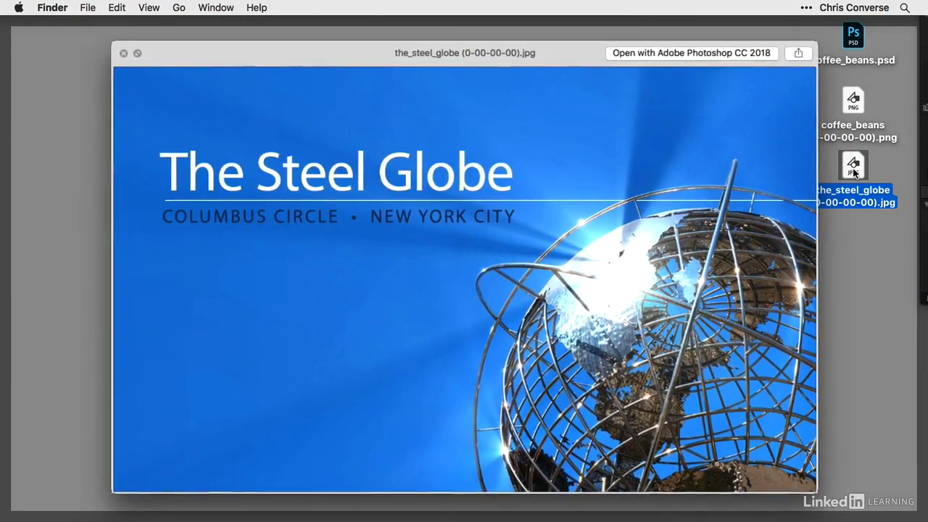
key("space")
key("super+Tab")
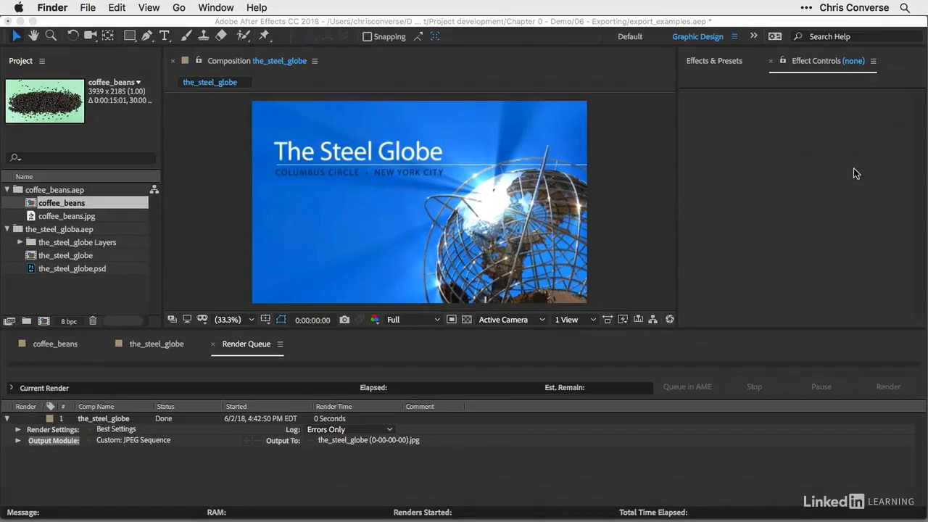